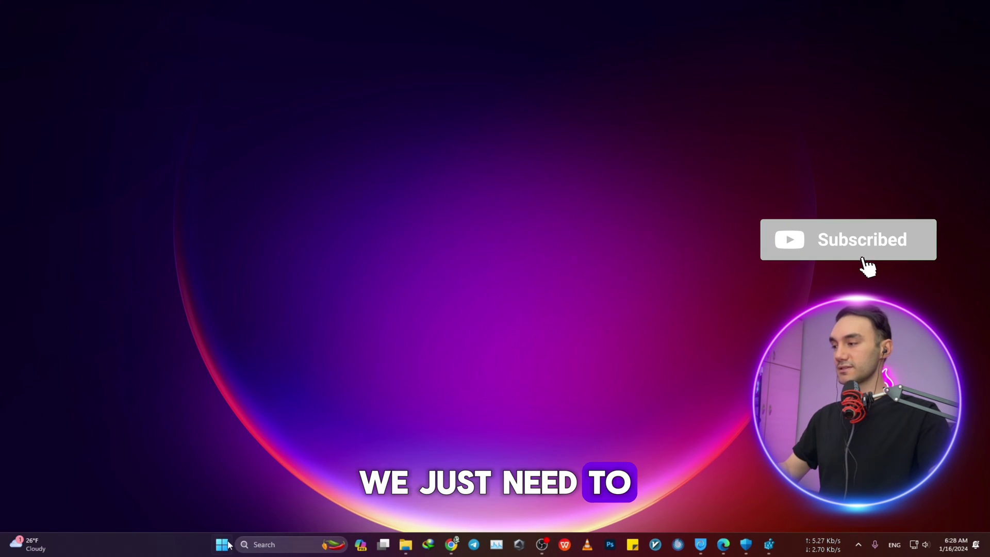
Launch Windows Settings from the Start quick menu or taskbar search, then go to Privacy & security
{"action": "right_click", "coordinate": [223, 546]}
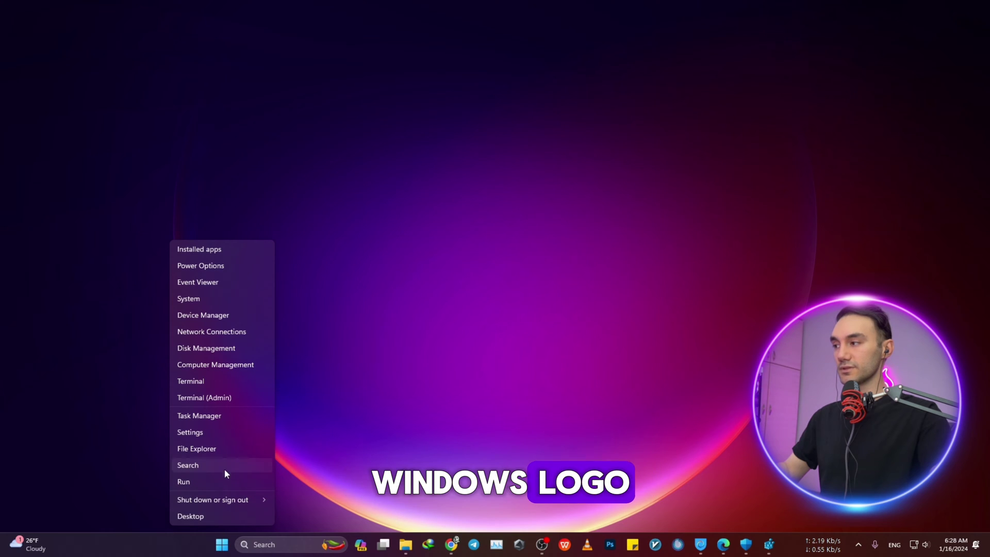
{"action": "left_click", "coordinate": [211, 435]}
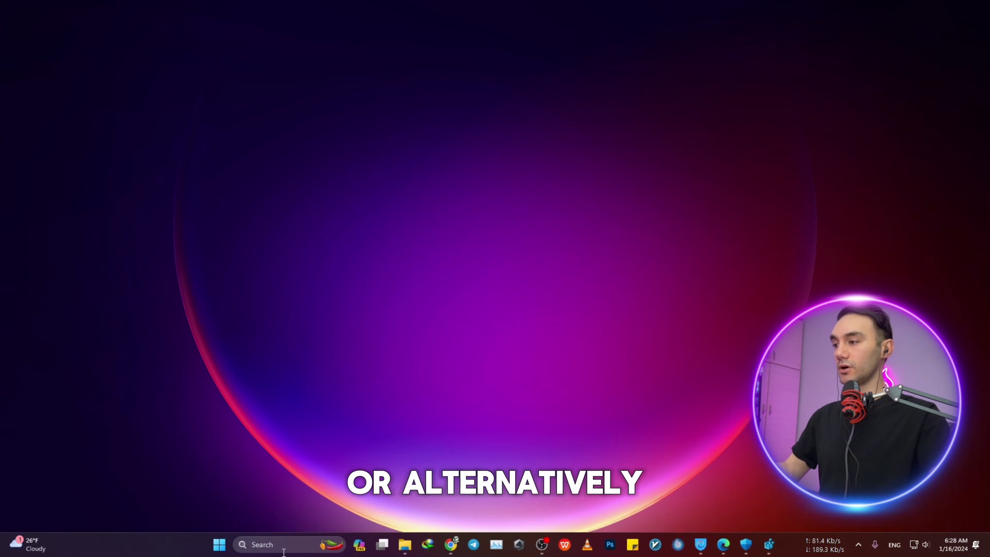
{"action": "left_click", "coordinate": [280, 544]}
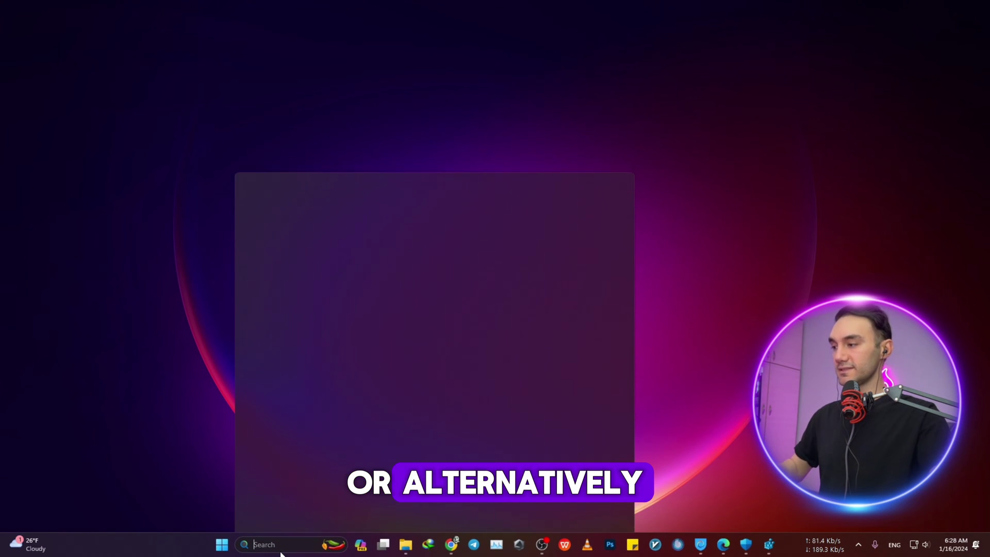
{"action": "type", "text": "settings"}
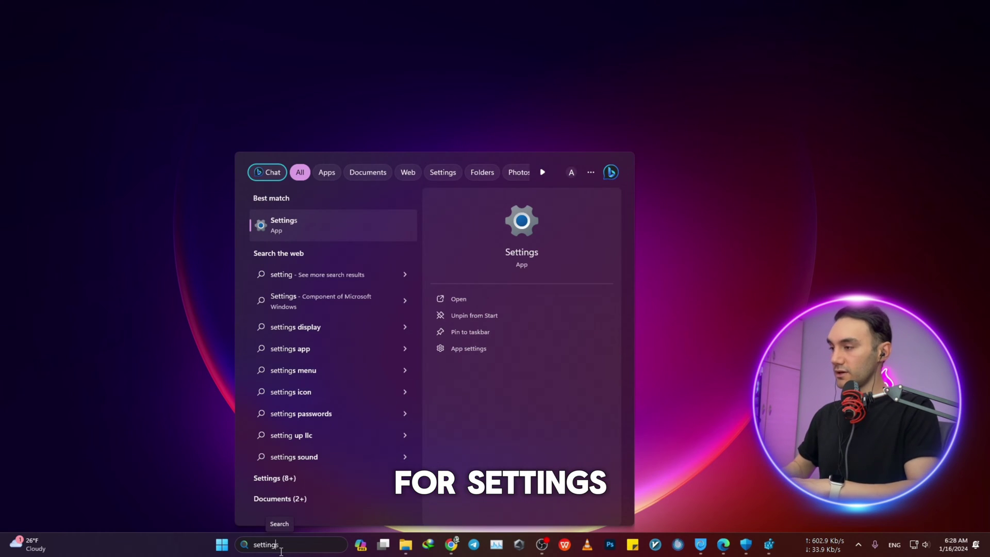
{"action": "left_click", "coordinate": [331, 235]}
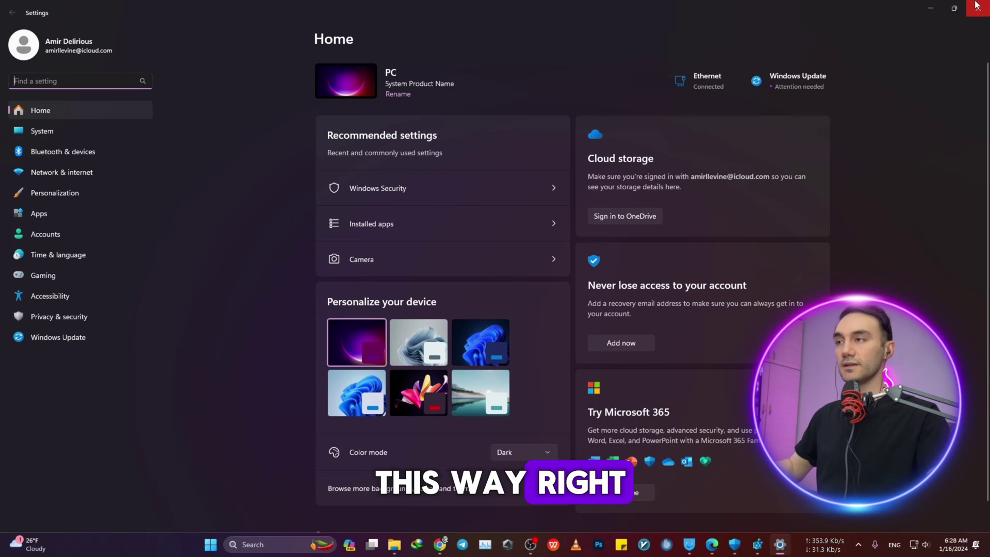
{"action": "left_click", "coordinate": [90, 319]}
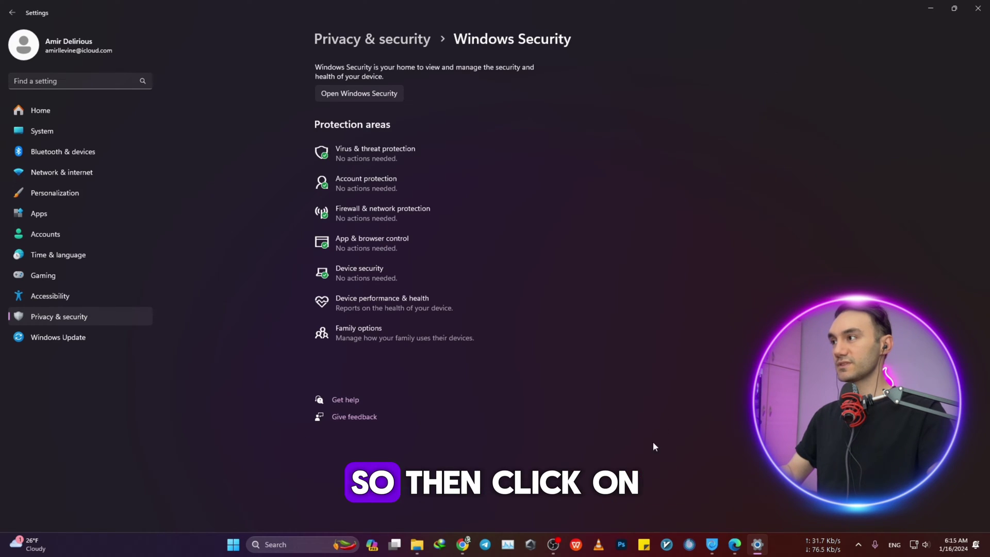
Go to Virus & threat protection from the Windows Security settings page
{"action": "left_click", "coordinate": [434, 152]}
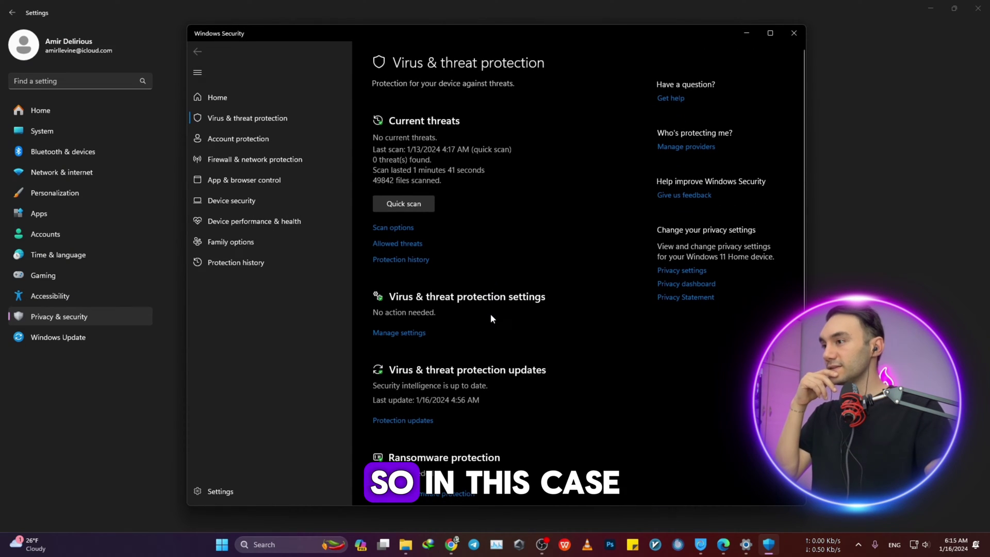
Switch Real-time protection to Off under Virus & threat protection Manage settings
{"action": "left_click", "coordinate": [401, 336]}
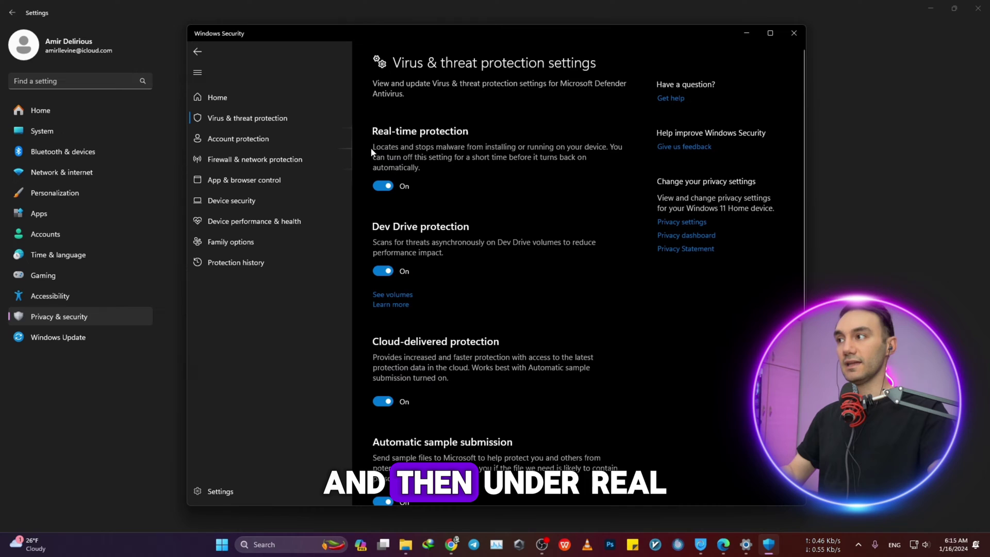
{"action": "left_click", "coordinate": [383, 186]}
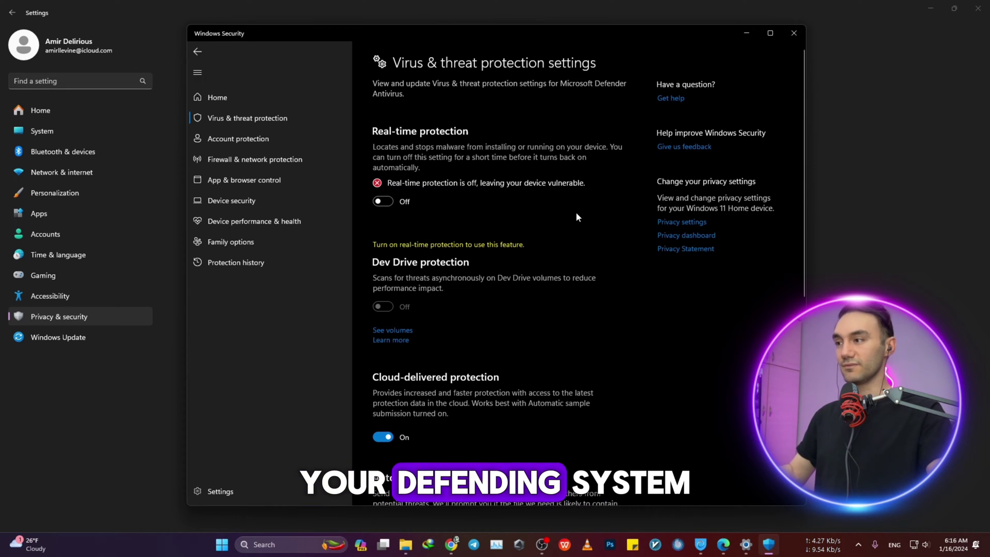
{"action": "scroll", "coordinate": [521, 284], "scroll_direction": "down", "scroll_amount": 3}
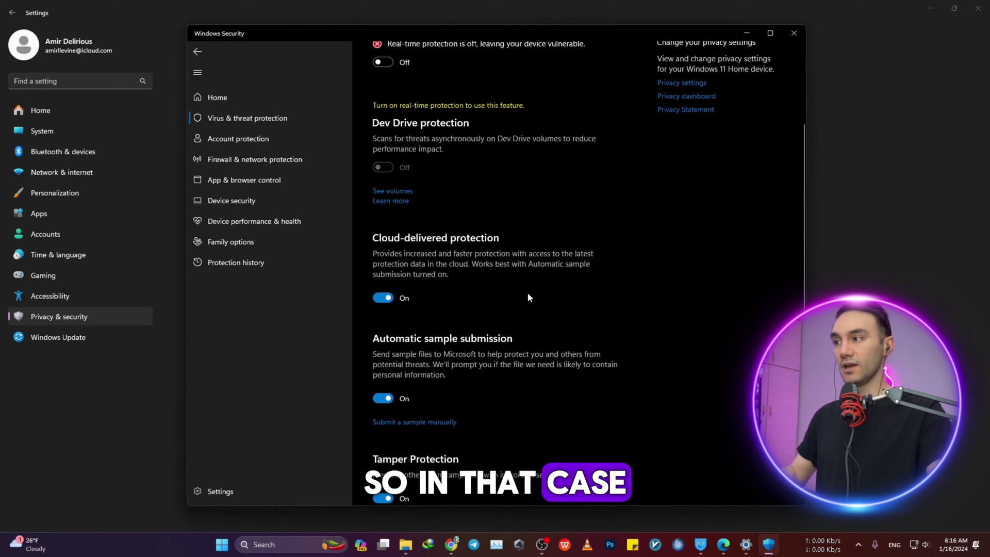
{"action": "scroll", "coordinate": [528, 294], "scroll_direction": "down", "scroll_amount": 3}
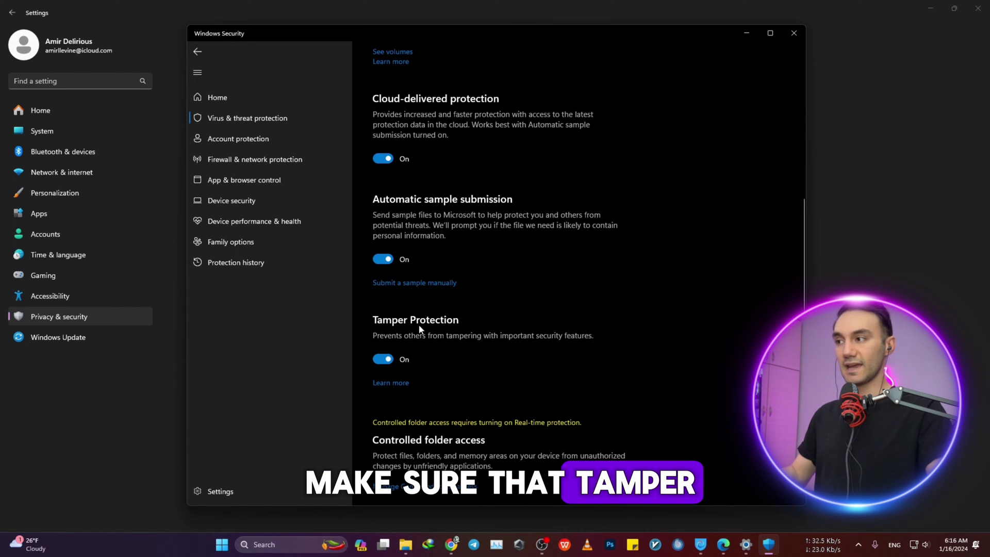
Set Tamper Protection to Off and minimize the Windows Security window
{"action": "left_click", "coordinate": [383, 358]}
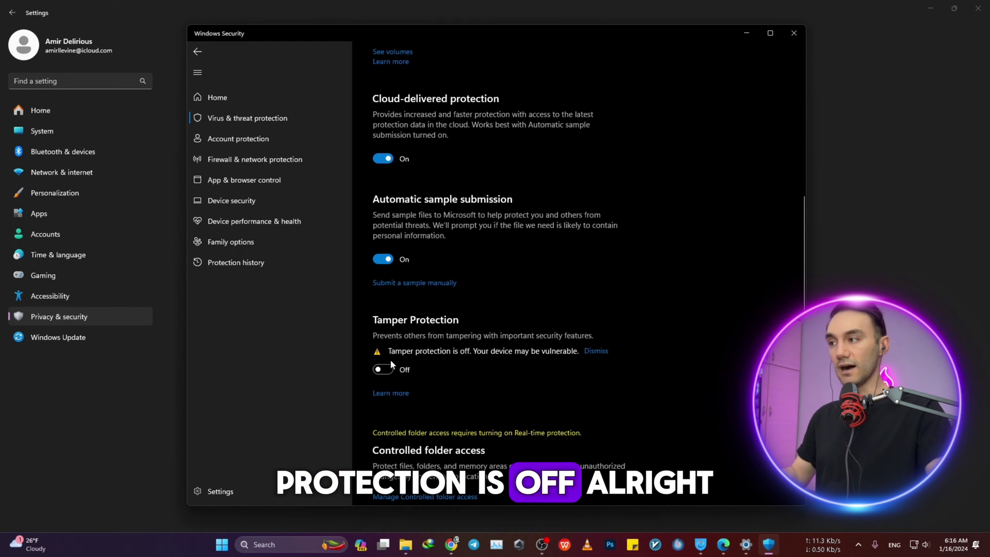
{"action": "left_click", "coordinate": [744, 34]}
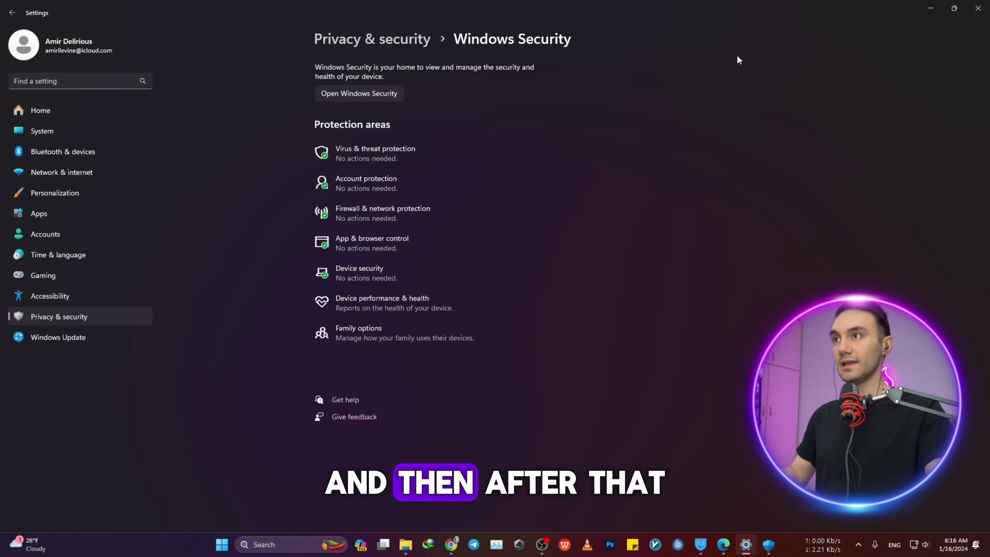
Minimize Settings and launch Registry Editor by searching for 'regedit'
{"action": "left_click", "coordinate": [928, 10]}
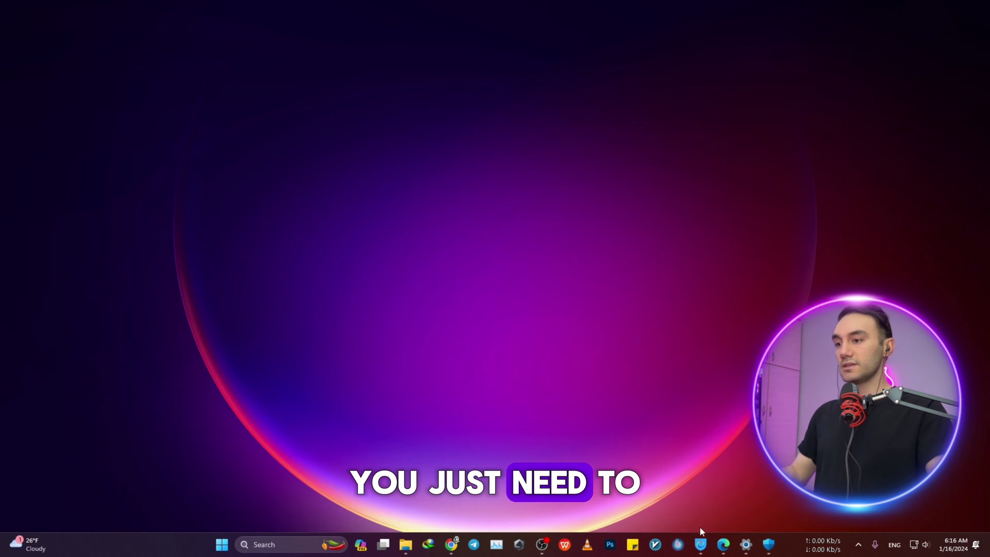
{"action": "left_click", "coordinate": [283, 544]}
{"action": "type", "text": "reg"}
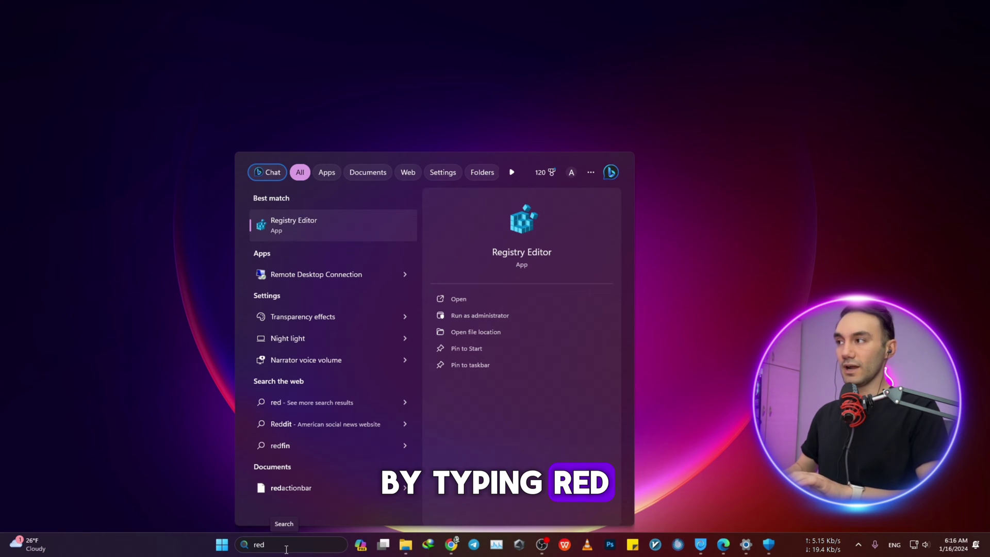
{"action": "key", "text": "BackSpace"}
{"action": "type", "text": "g"}
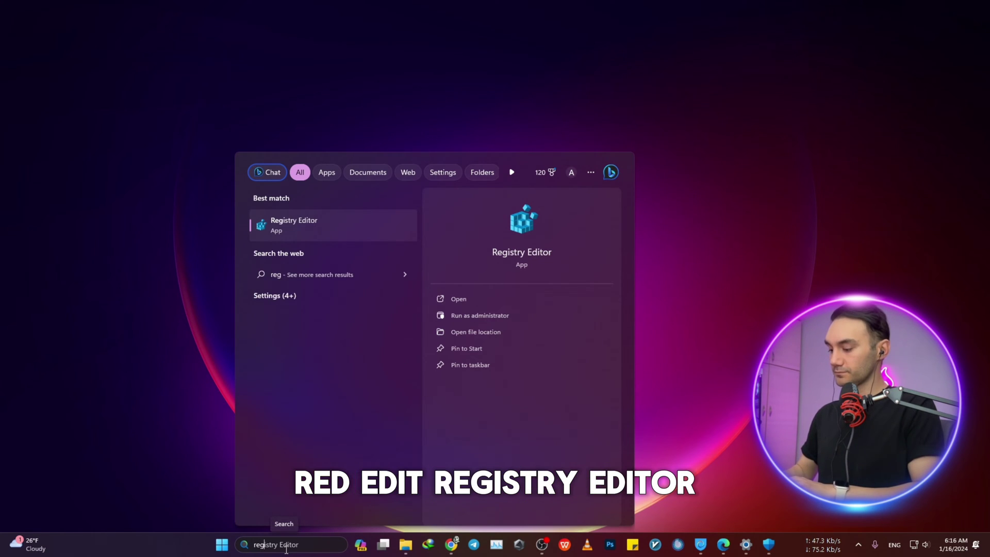
{"action": "type", "text": "edit"}
{"action": "key", "text": "Return"}
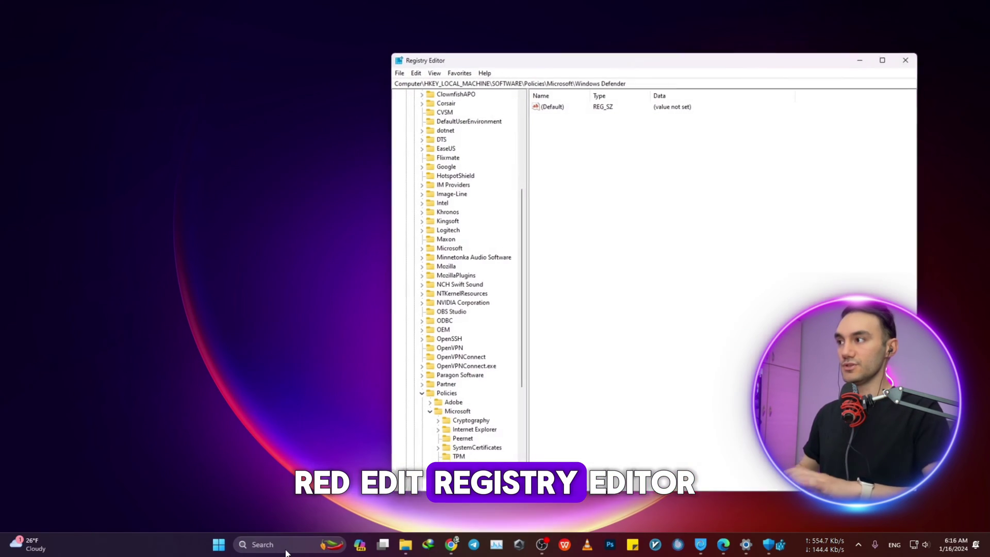
Re-expand HKEY_LOCAL_MACHINE > SOFTWARE > Policies > Microsoft and select the Windows Defender key
{"action": "left_click", "coordinate": [425, 415]}
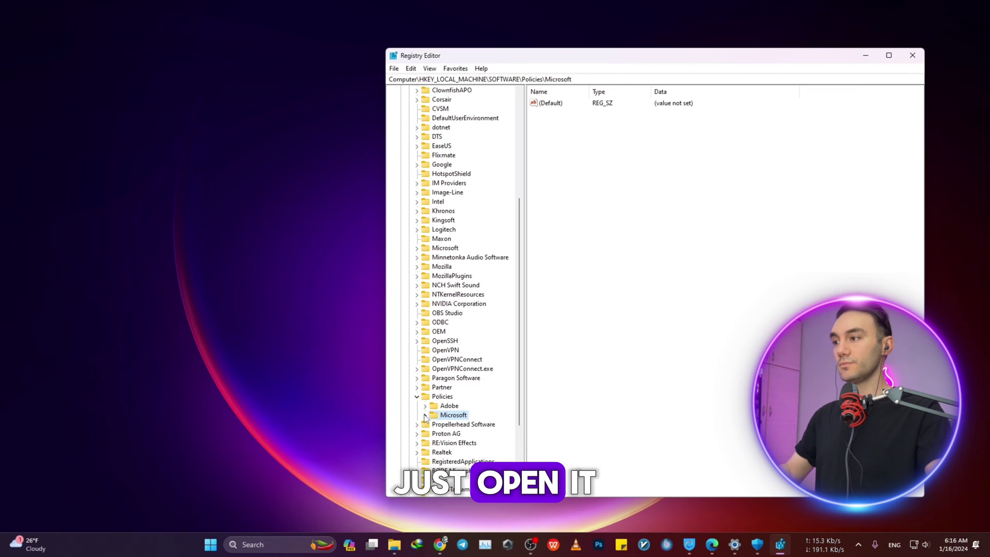
{"action": "scroll", "coordinate": [419, 399], "scroll_direction": "up", "scroll_amount": 7}
{"action": "left_click", "coordinate": [409, 183]}
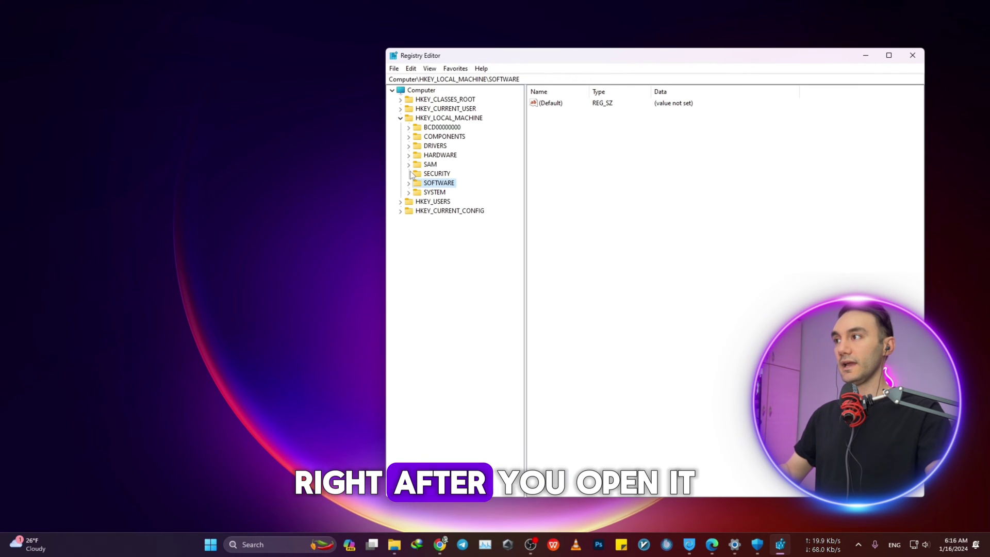
{"action": "left_click", "coordinate": [401, 118]}
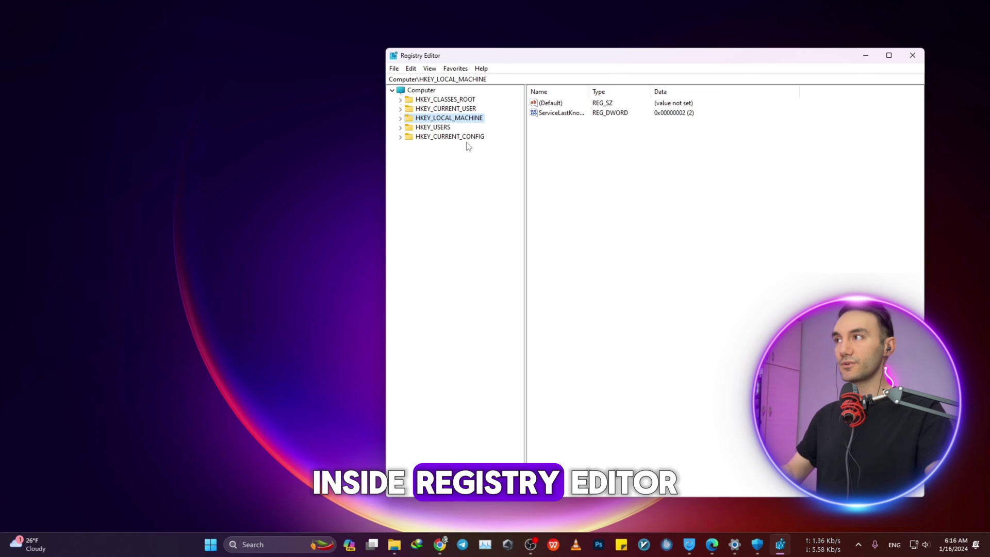
{"action": "left_click", "coordinate": [401, 118]}
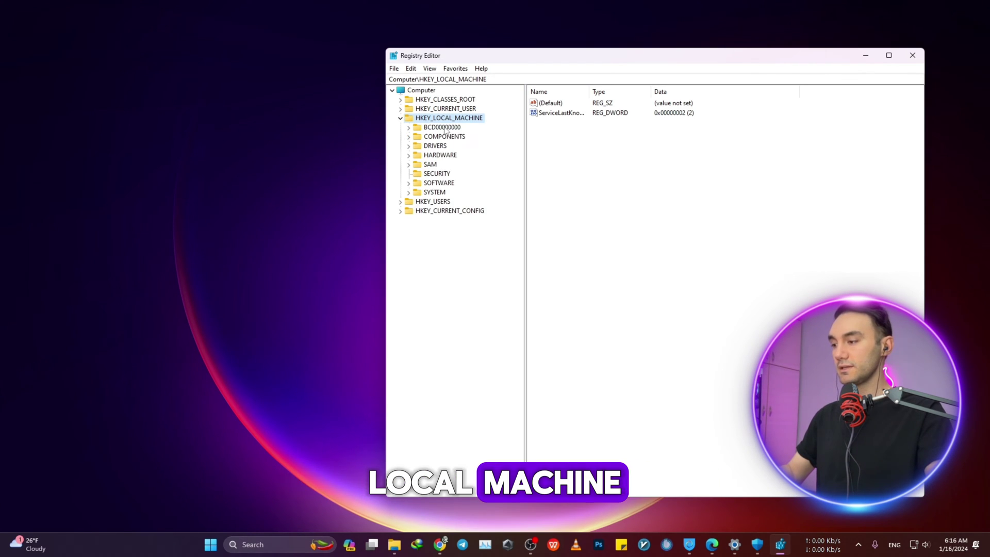
{"action": "left_click", "coordinate": [409, 182]}
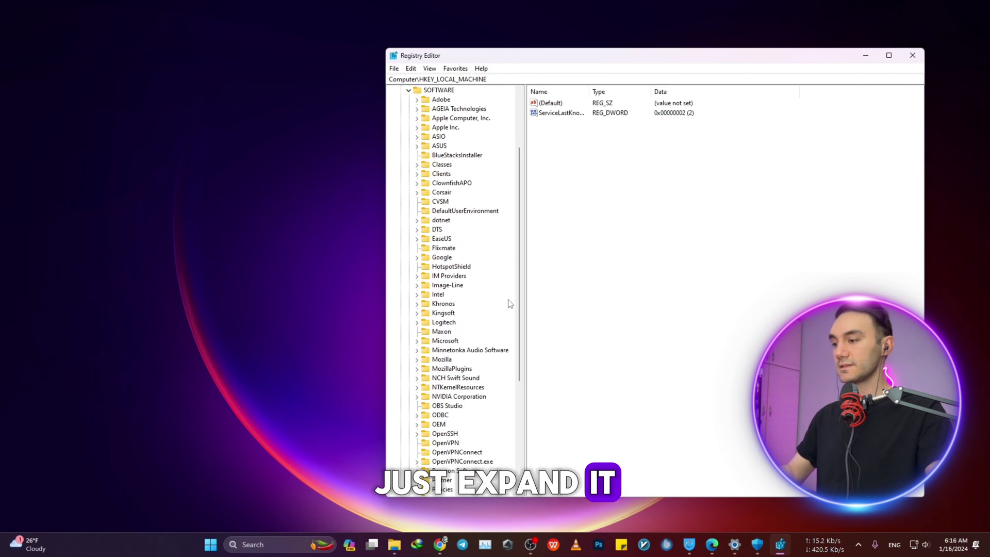
{"action": "scroll", "coordinate": [490, 312], "scroll_direction": "down", "scroll_amount": 6}
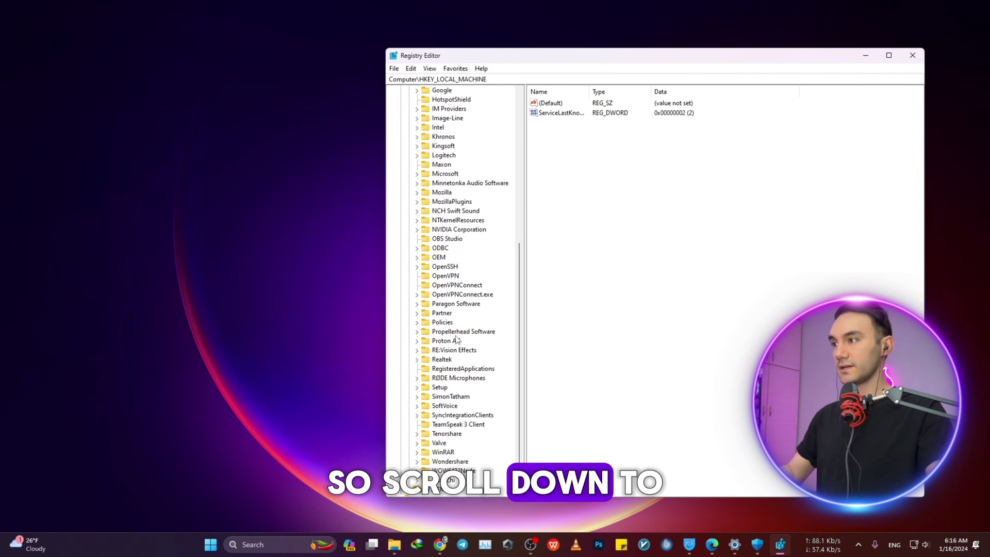
{"action": "left_click", "coordinate": [426, 322]}
{"action": "left_click", "coordinate": [417, 323]}
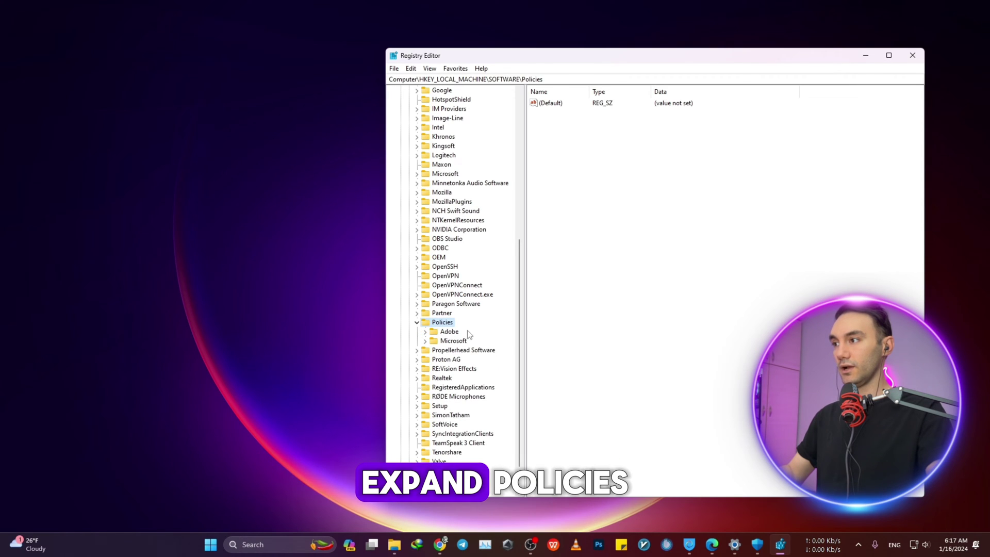
{"action": "double_click", "coordinate": [453, 341]}
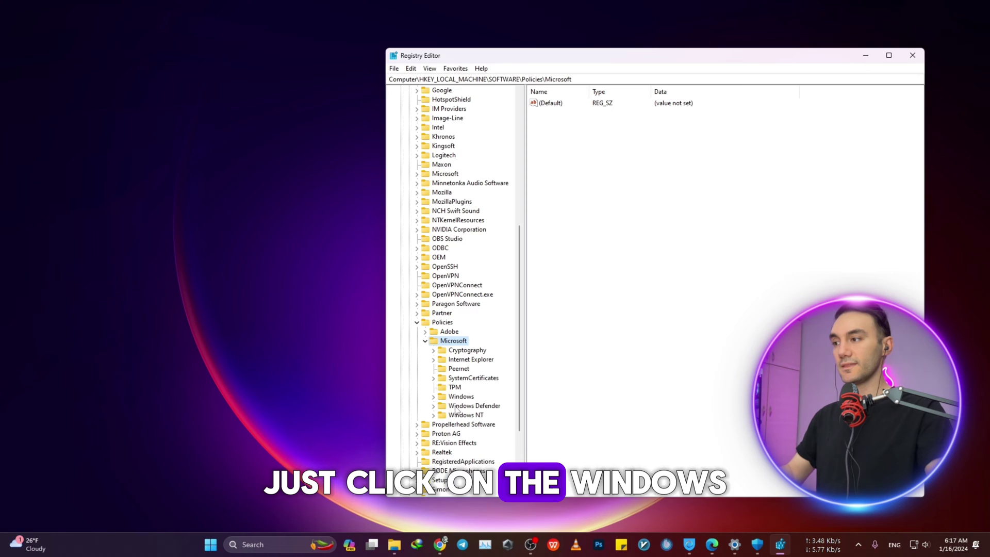
{"action": "left_click", "coordinate": [471, 407]}
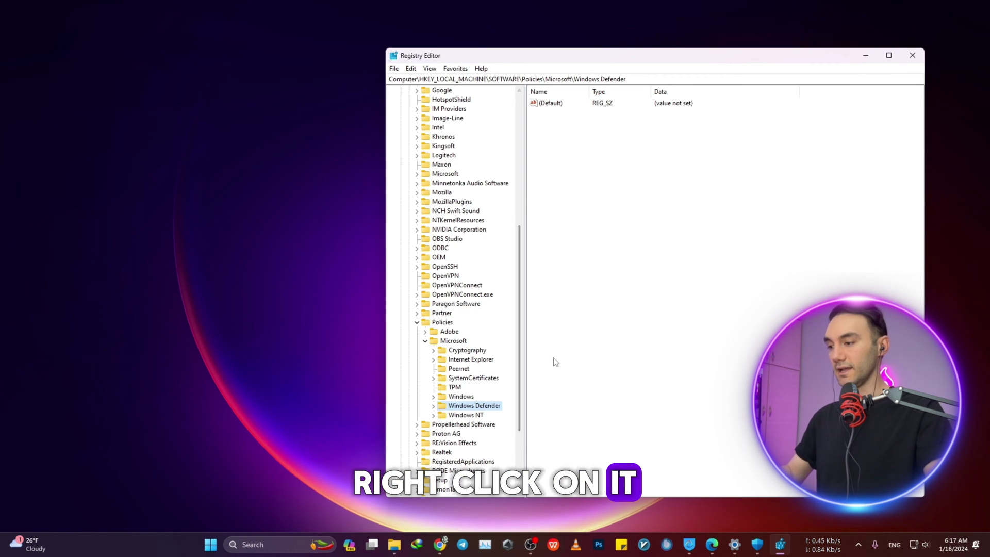
Create a DWORD (32-bit) value named DisableAntiSpyware and set its data to 1
{"action": "right_click", "coordinate": [566, 140]}
{"action": "mouse_move", "coordinate": [592, 143]}
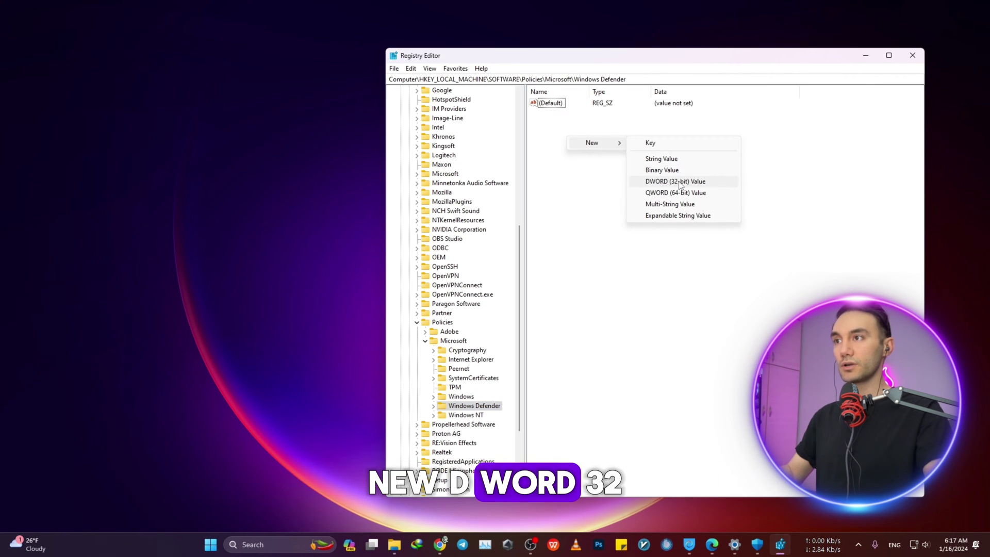
{"action": "left_click", "coordinate": [696, 184]}
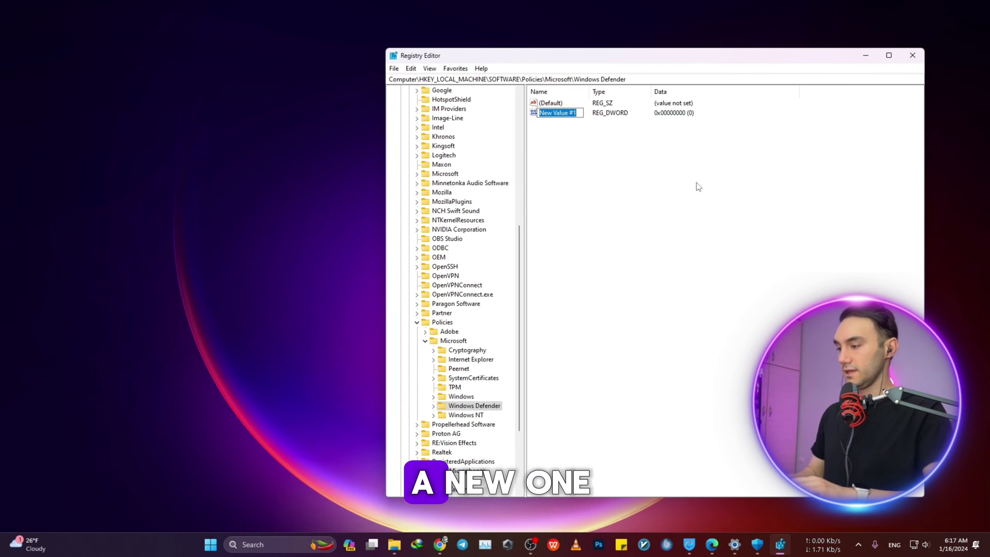
{"action": "type", "text": "Dis"}
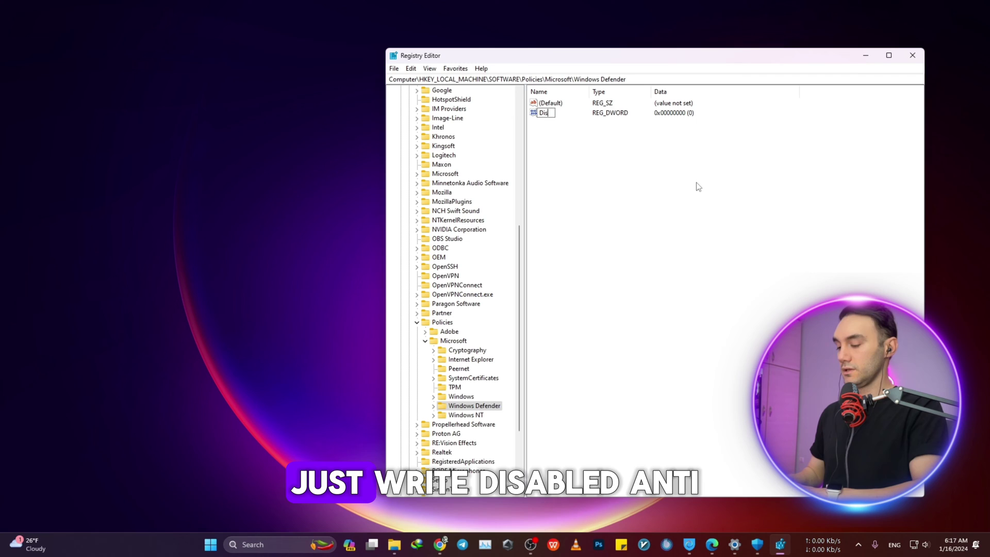
{"action": "key", "text": "BackSpace"}
{"action": "key", "text": "BackSpace"}
{"action": "type", "text": "leAntiSpy"}
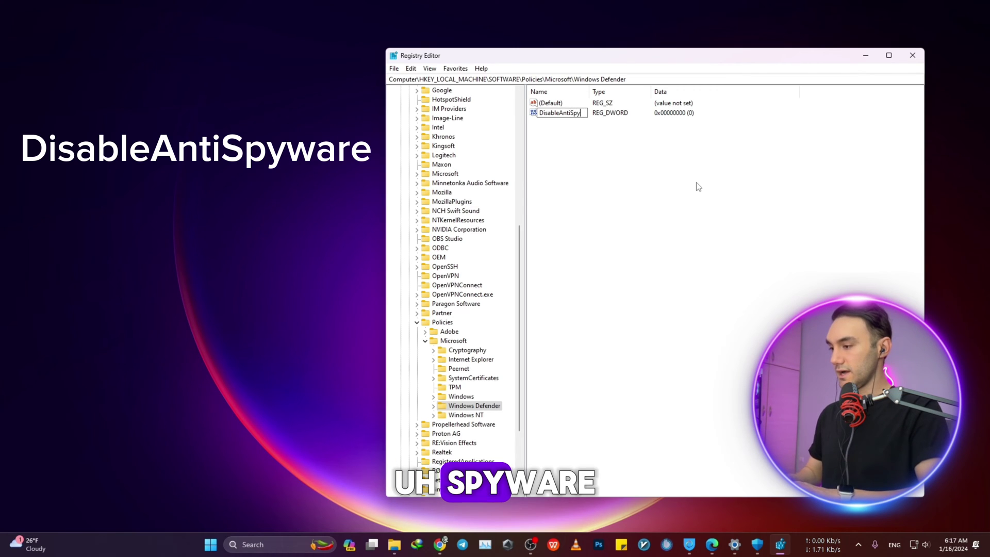
{"action": "type", "text": "ware"}
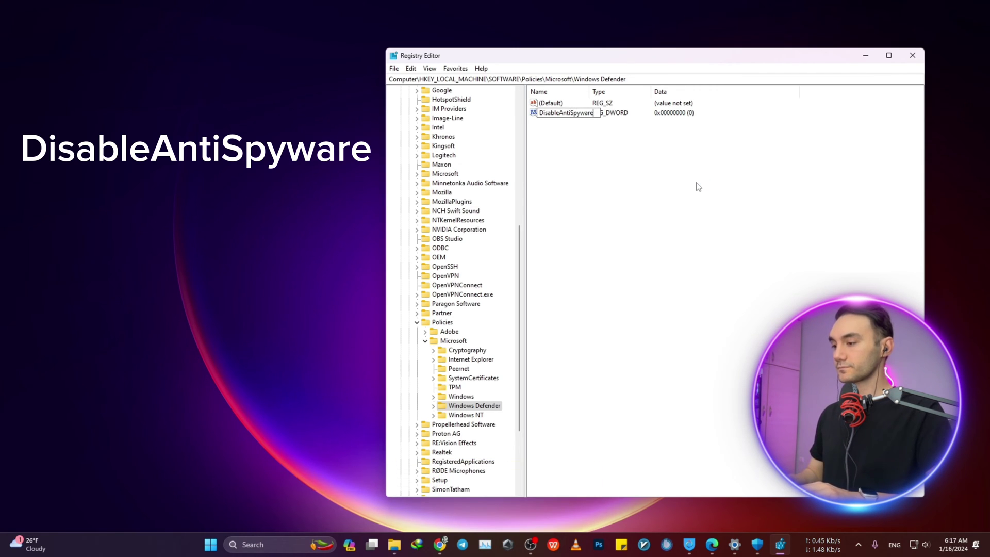
{"action": "key", "text": "Return"}
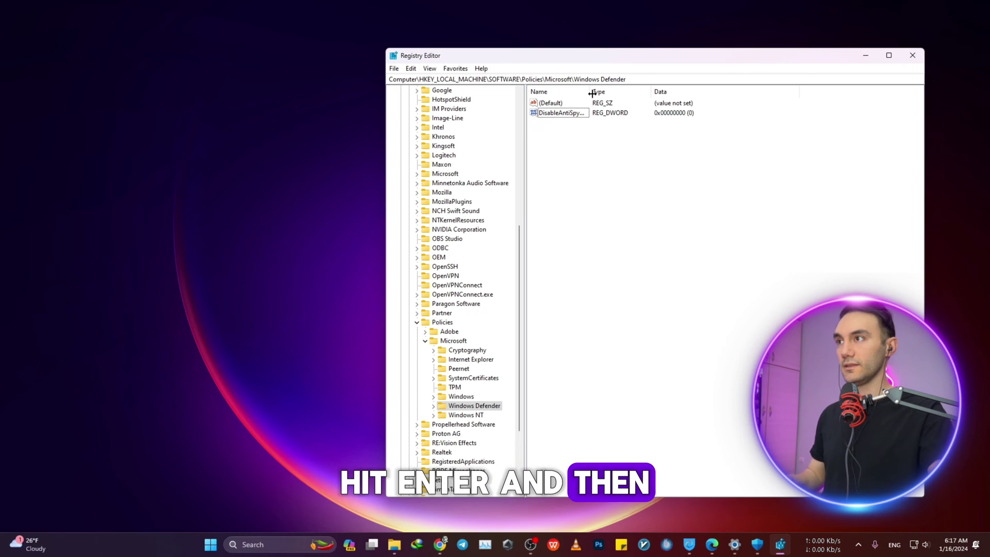
{"action": "left_click_drag", "start_coordinate": [590, 91], "coordinate": [600, 92]}
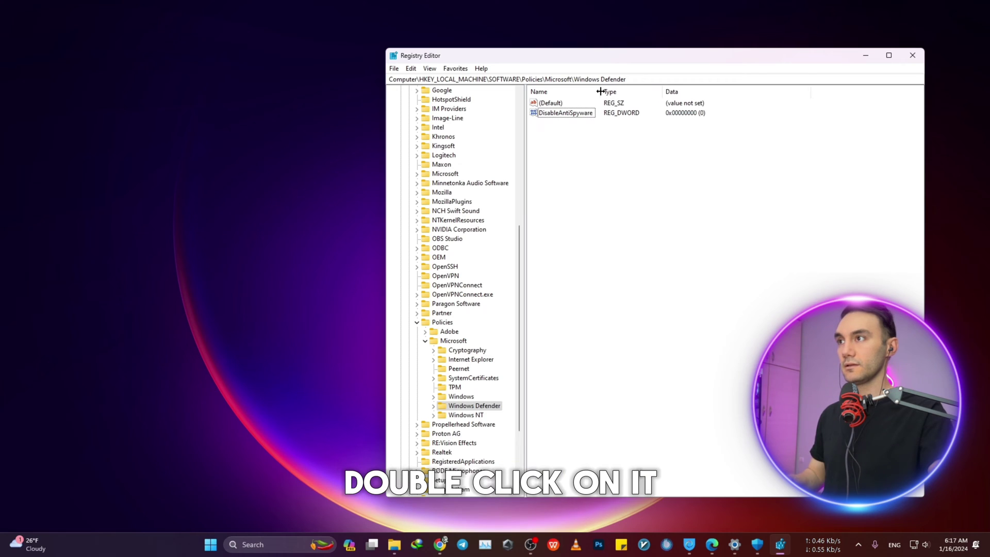
{"action": "double_click", "coordinate": [560, 113]}
{"action": "type", "text": "1"}
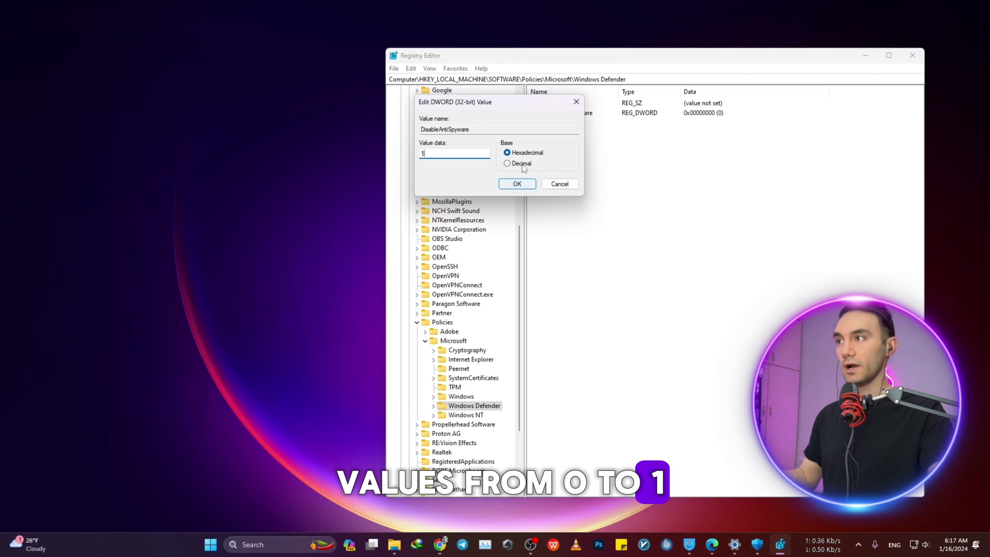
{"action": "left_click", "coordinate": [518, 184]}
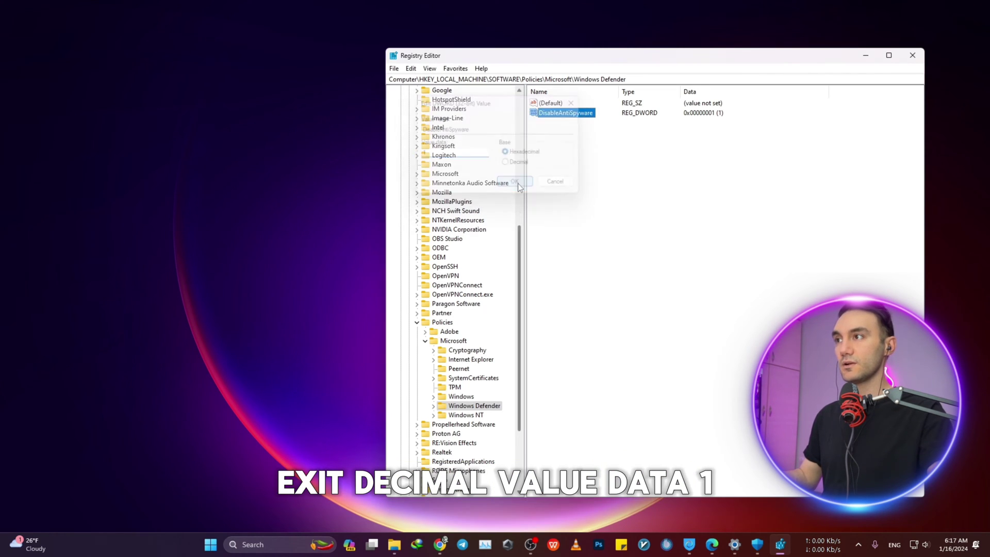
Create a DWORD (32-bit) value named DisableRealtimeMonitoring and enter 1 as its data
{"action": "right_click", "coordinate": [560, 184]}
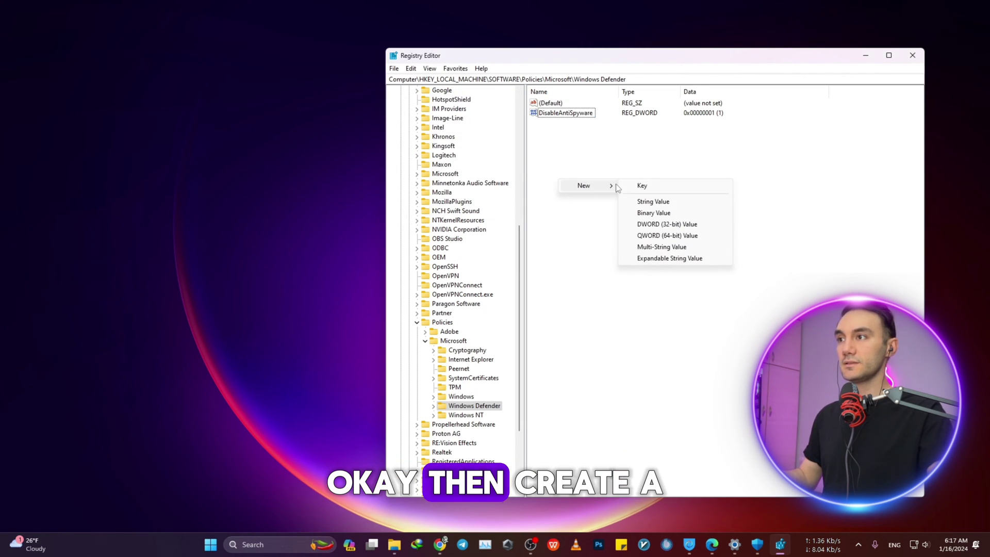
{"action": "mouse_move", "coordinate": [585, 186]}
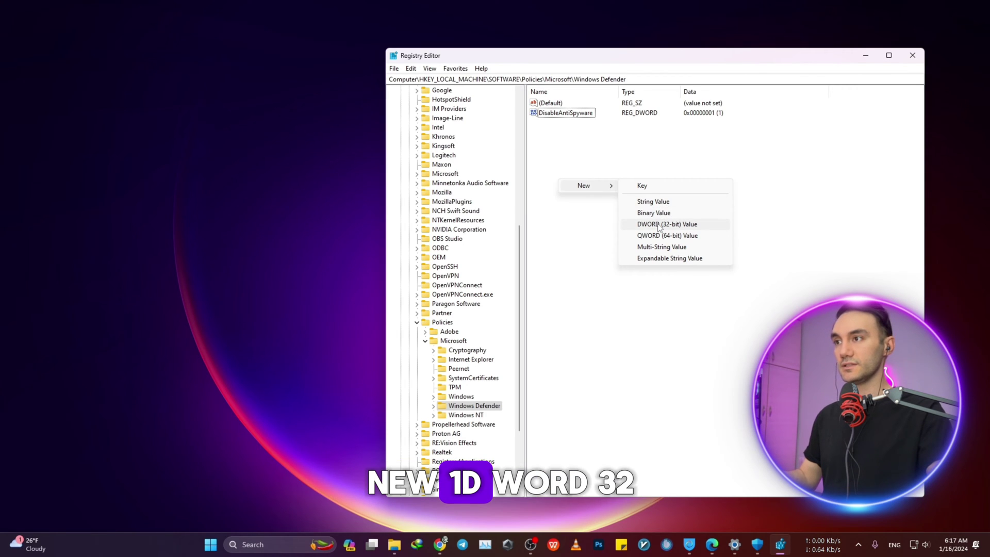
{"action": "left_click", "coordinate": [659, 224]}
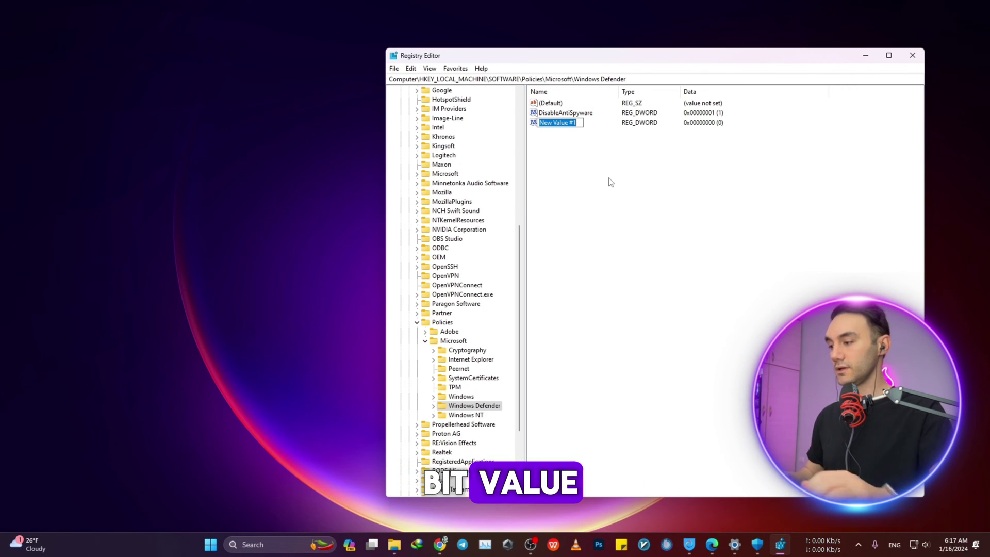
{"action": "type", "text": "Dis"}
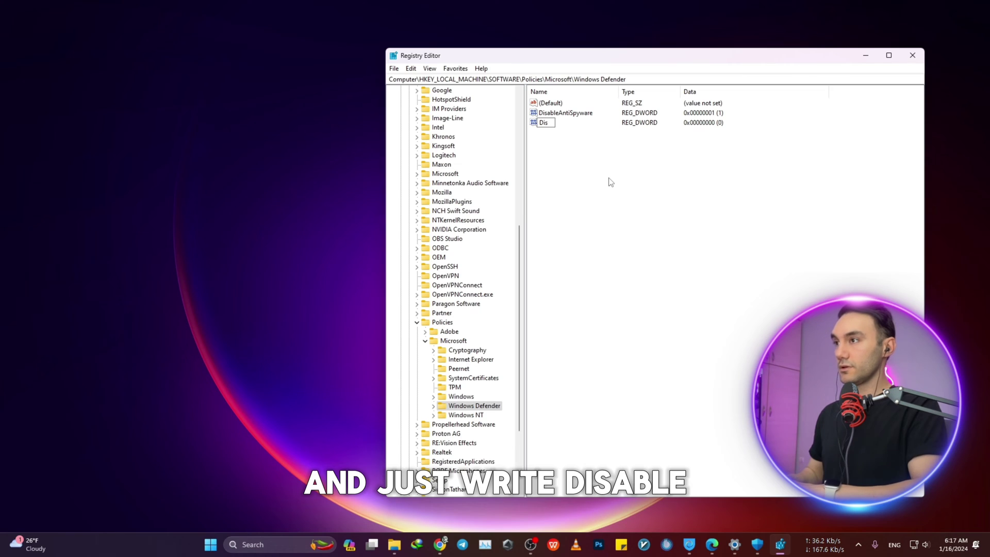
{"action": "type", "text": "ableRe"}
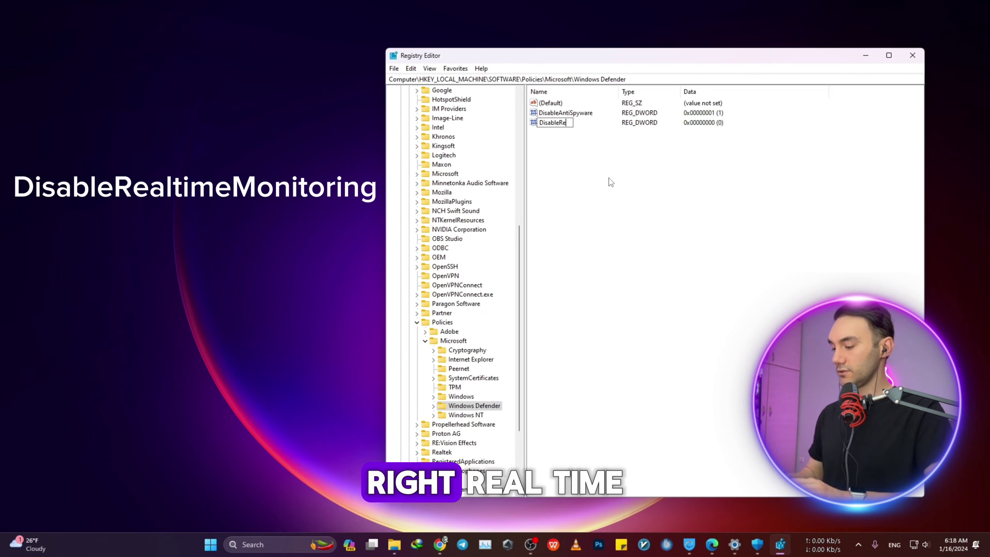
{"action": "type", "text": "altimeMonitor"}
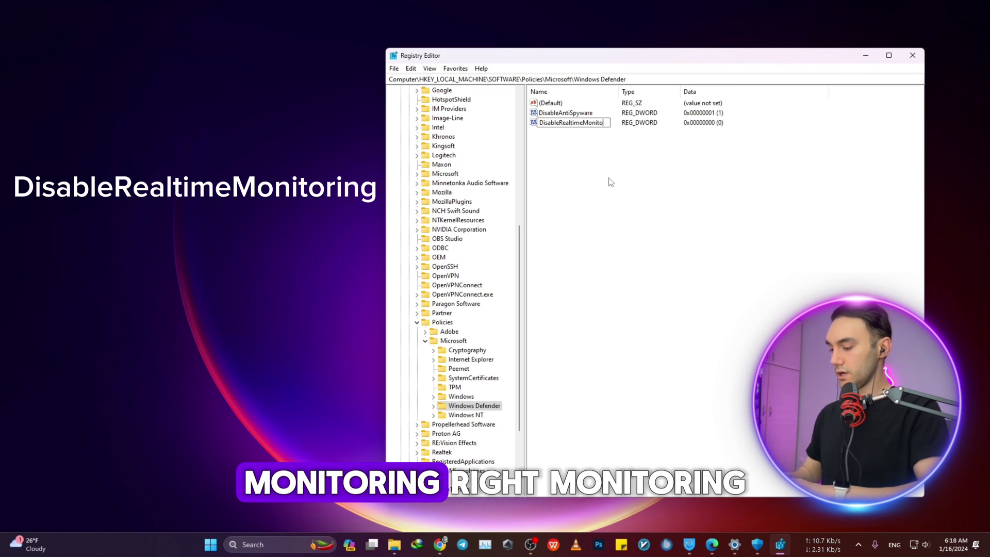
{"action": "type", "text": "ing"}
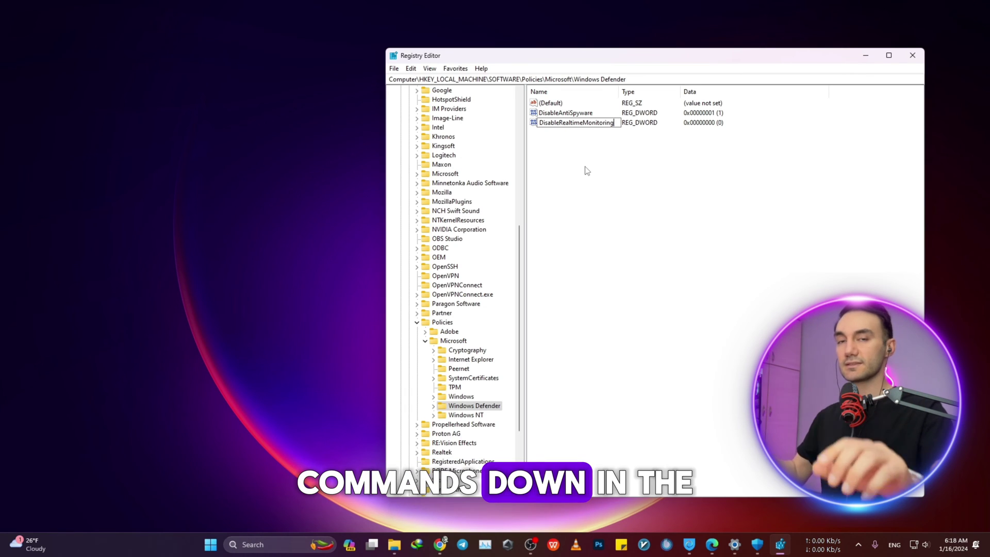
{"action": "key", "text": "Return"}
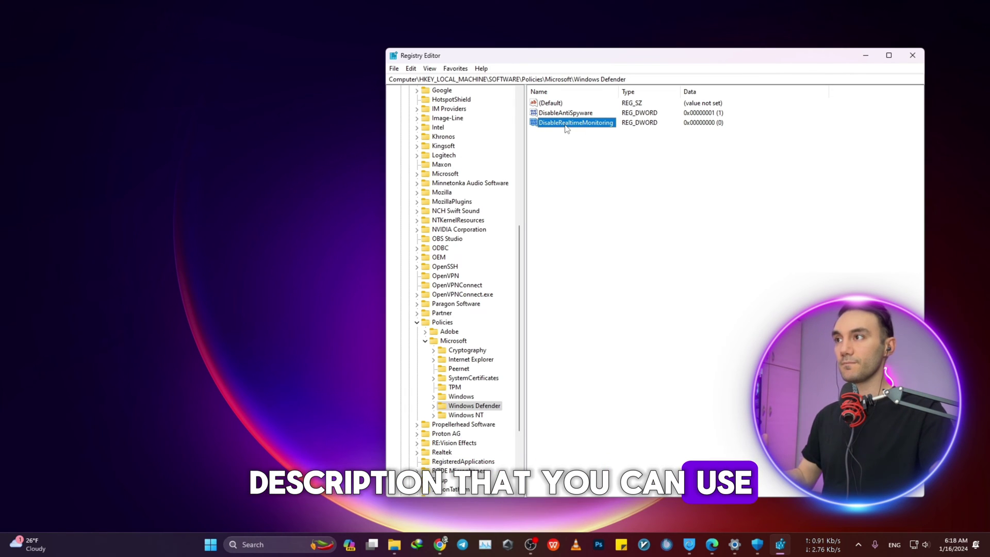
{"action": "double_click", "coordinate": [565, 128]}
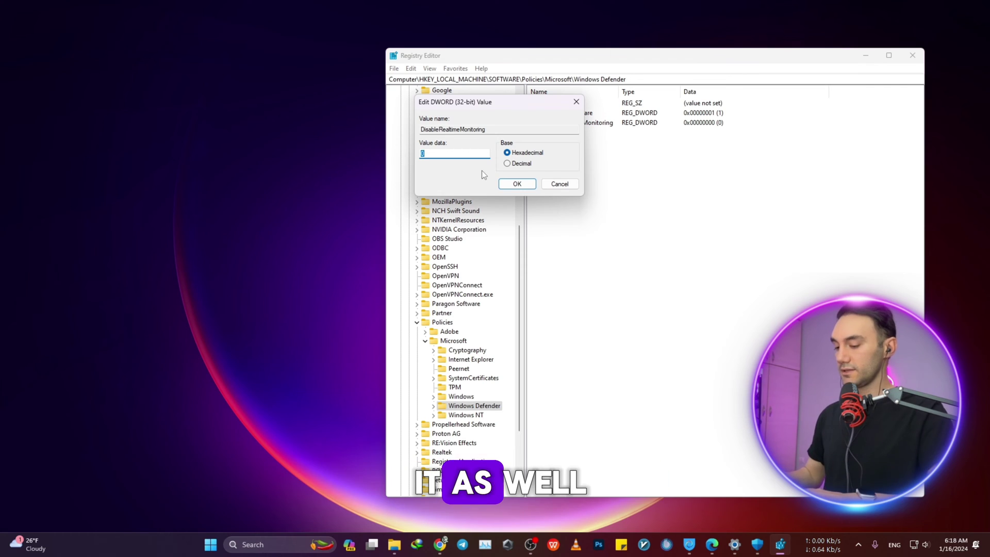
{"action": "type", "text": "1"}
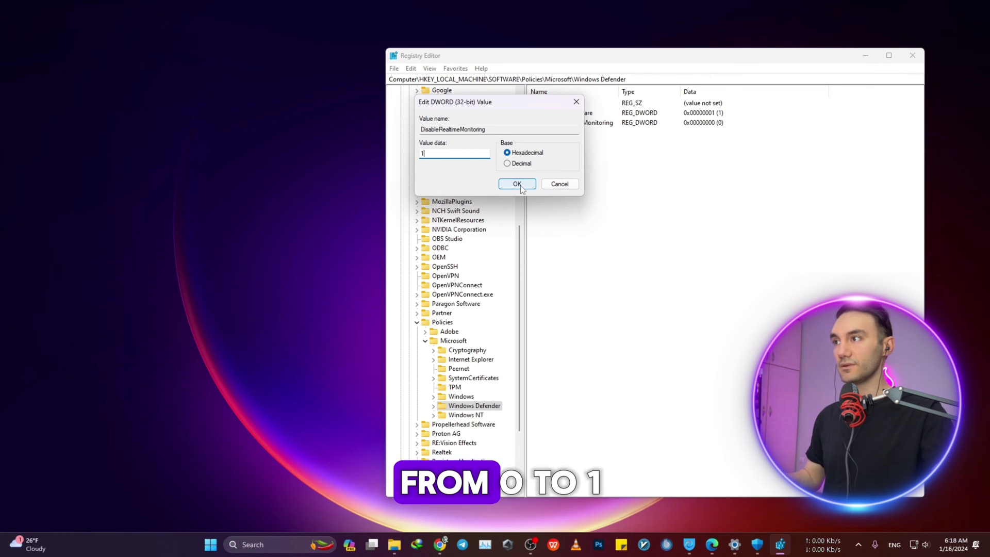
Confirm DisableRealtimeMonitoring as 1, then add a DisableAntiVirus DWORD with data 1
{"action": "left_click", "coordinate": [517, 184]}
{"action": "right_click", "coordinate": [561, 167]}
{"action": "mouse_move", "coordinate": [588, 169]}
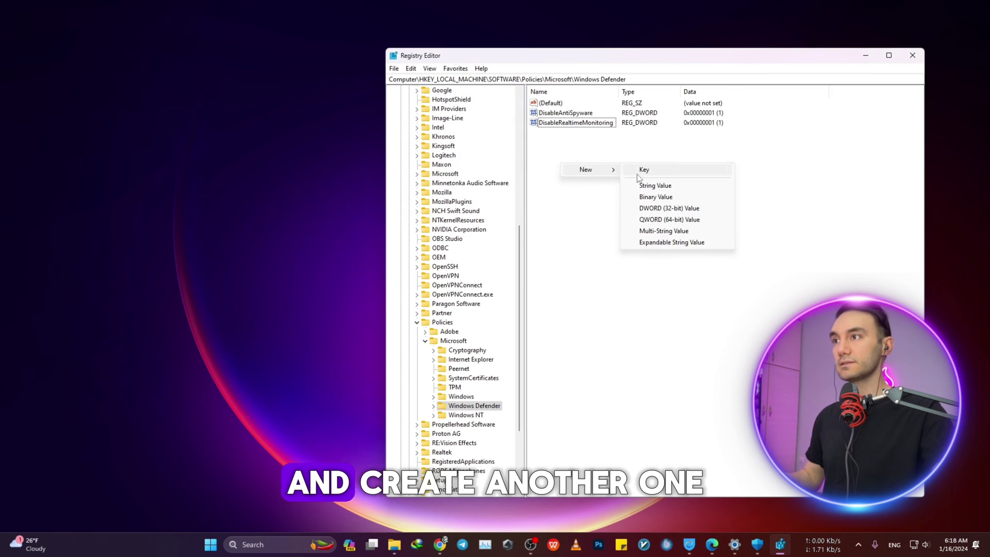
{"action": "left_click", "coordinate": [669, 208]}
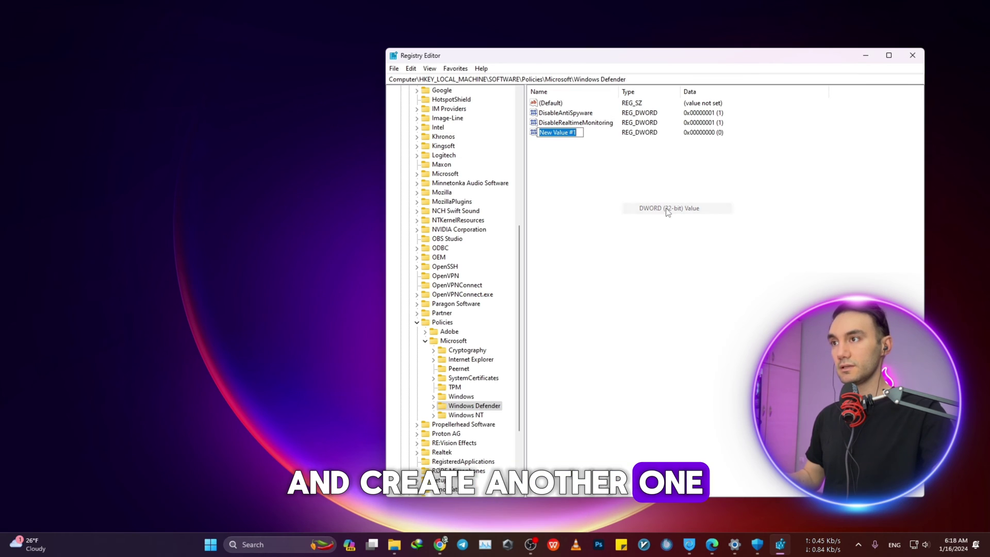
{"action": "type", "text": "D"}
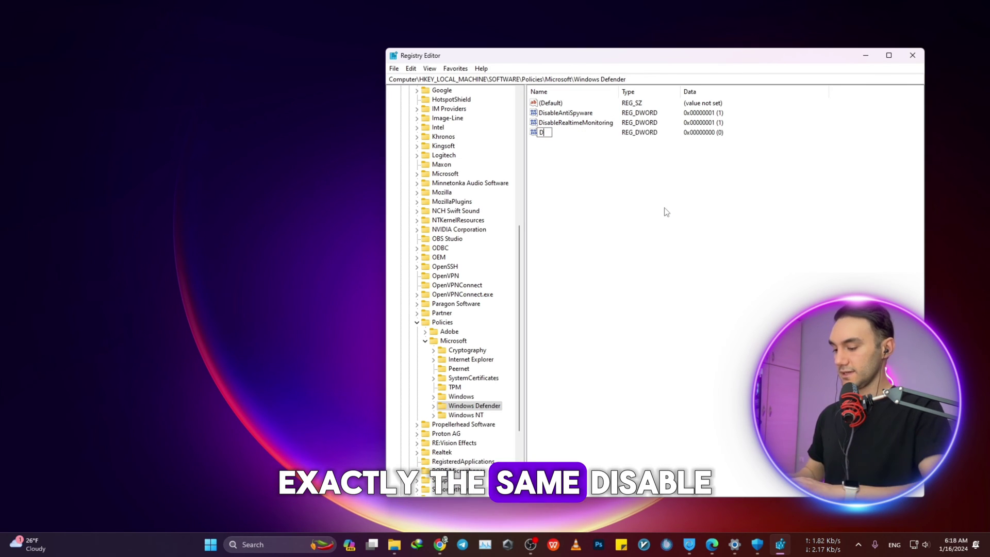
{"action": "type", "text": "isableAntiVirus"}
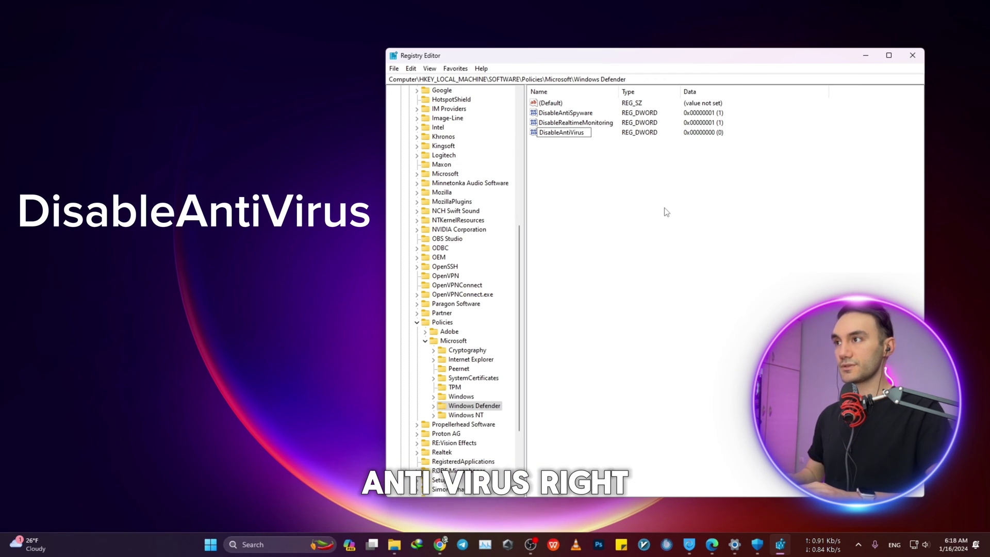
{"action": "key", "text": "Return"}
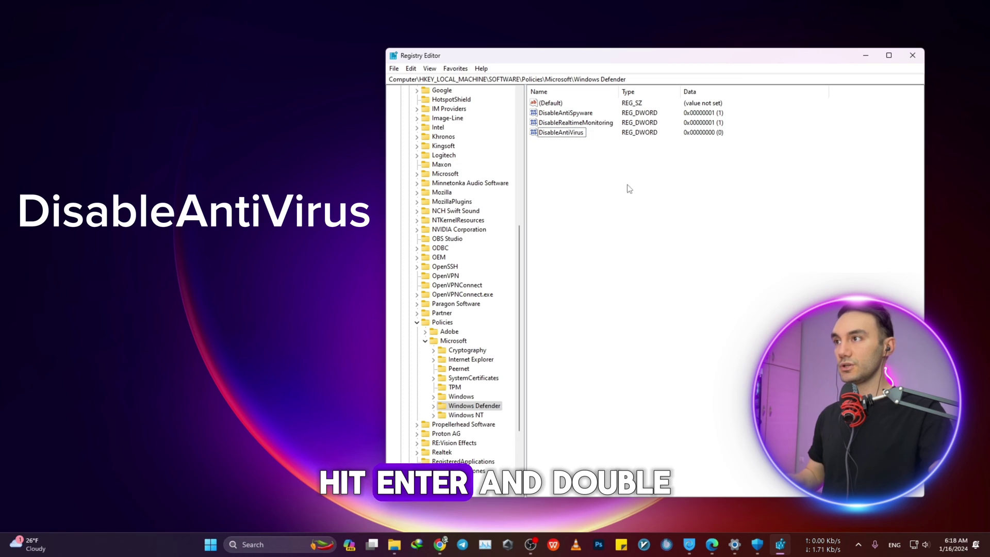
{"action": "double_click", "coordinate": [563, 135]}
{"action": "type", "text": "1"}
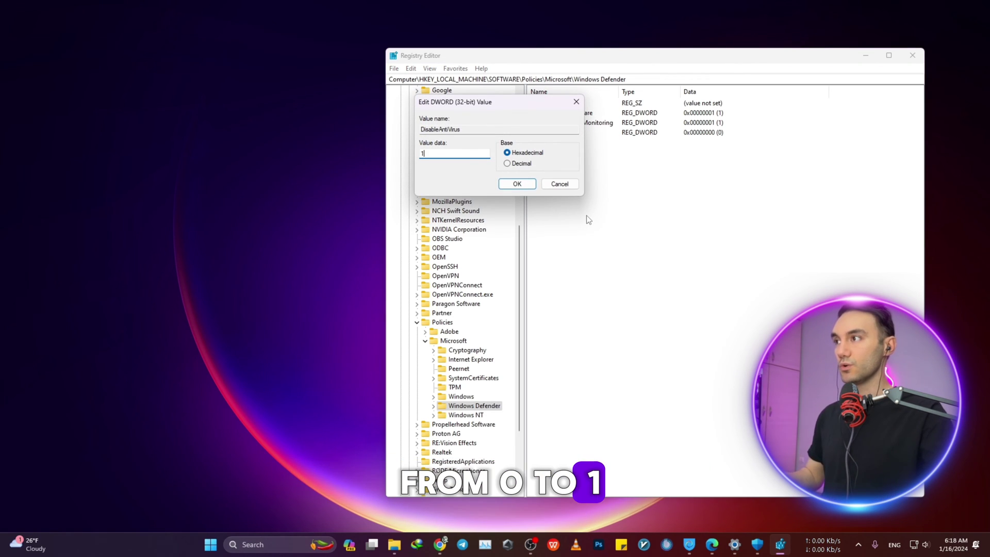
{"action": "left_click", "coordinate": [517, 184]}
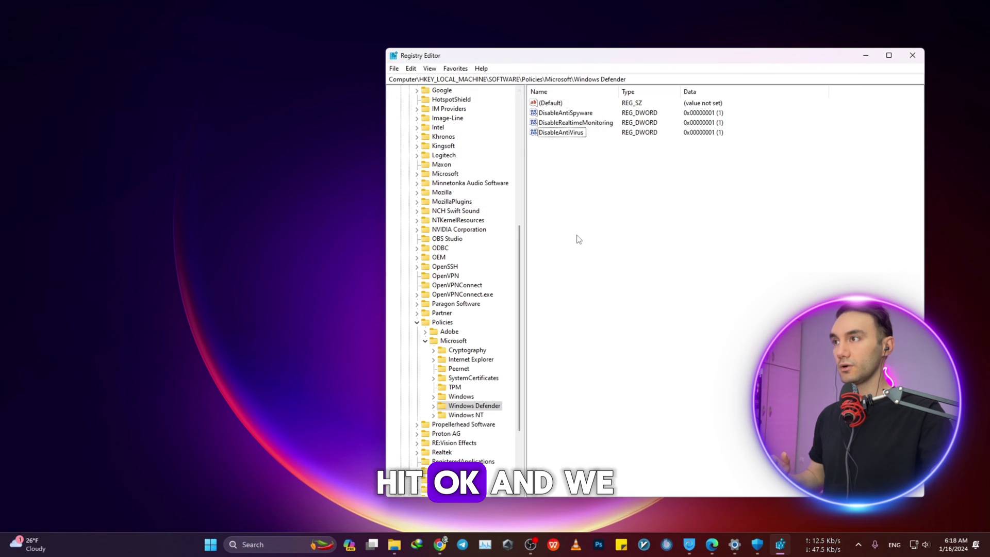